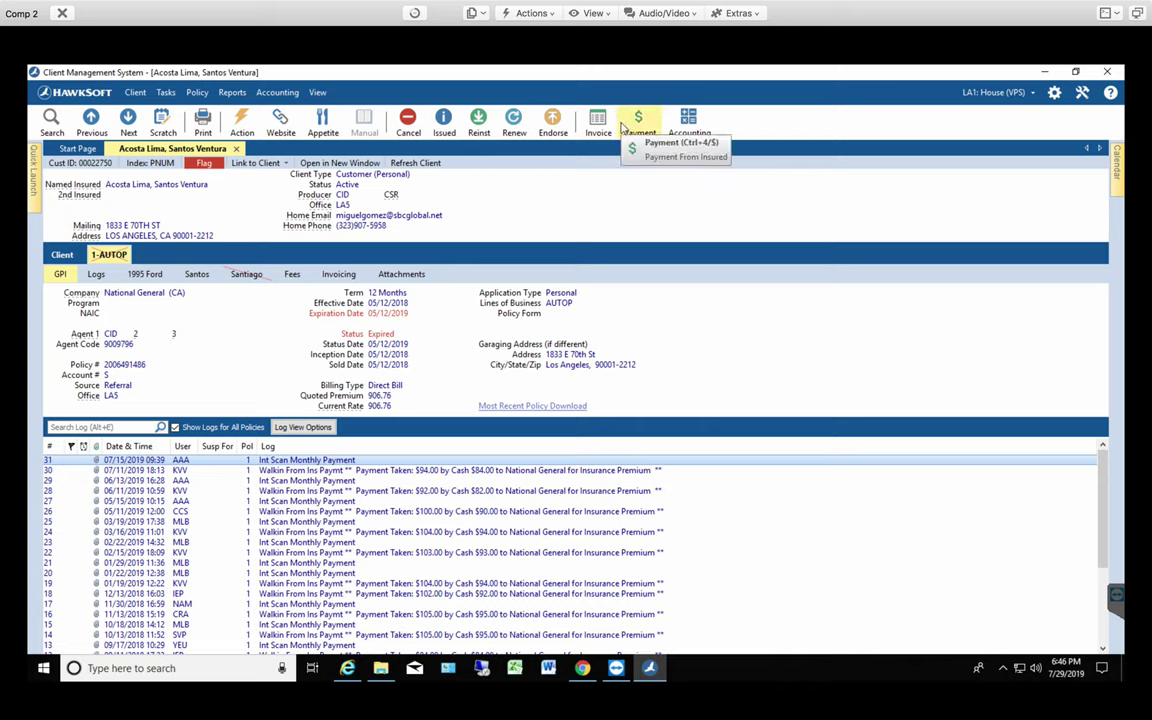
- Copy the client's National General auto policy number from the GPI tab
left_click(123, 366)
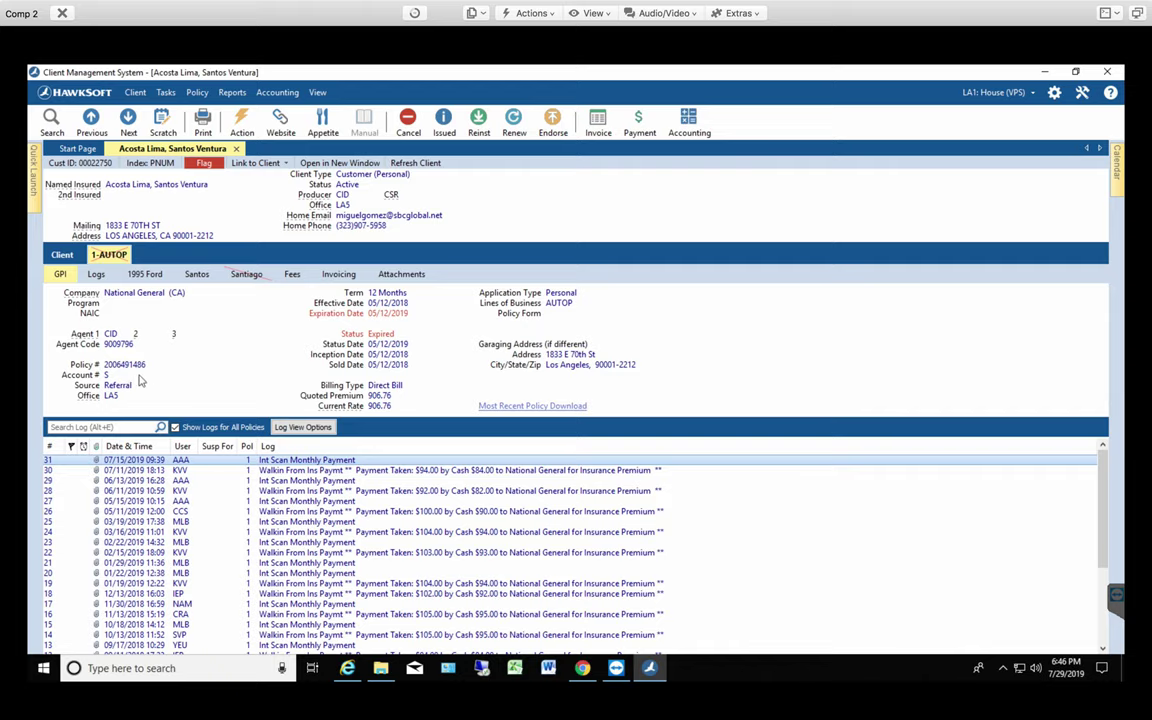
- Log in to the National General agency portal and search customers by the copied policy number
left_click(288, 124)
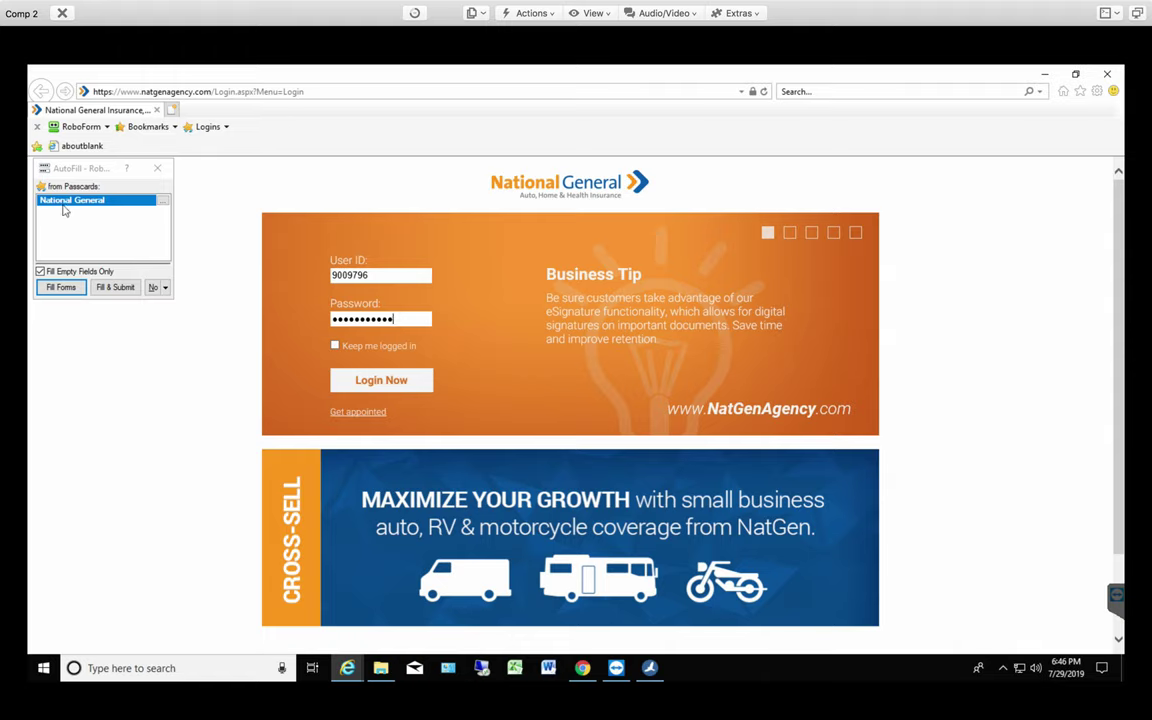
left_click(373, 390)
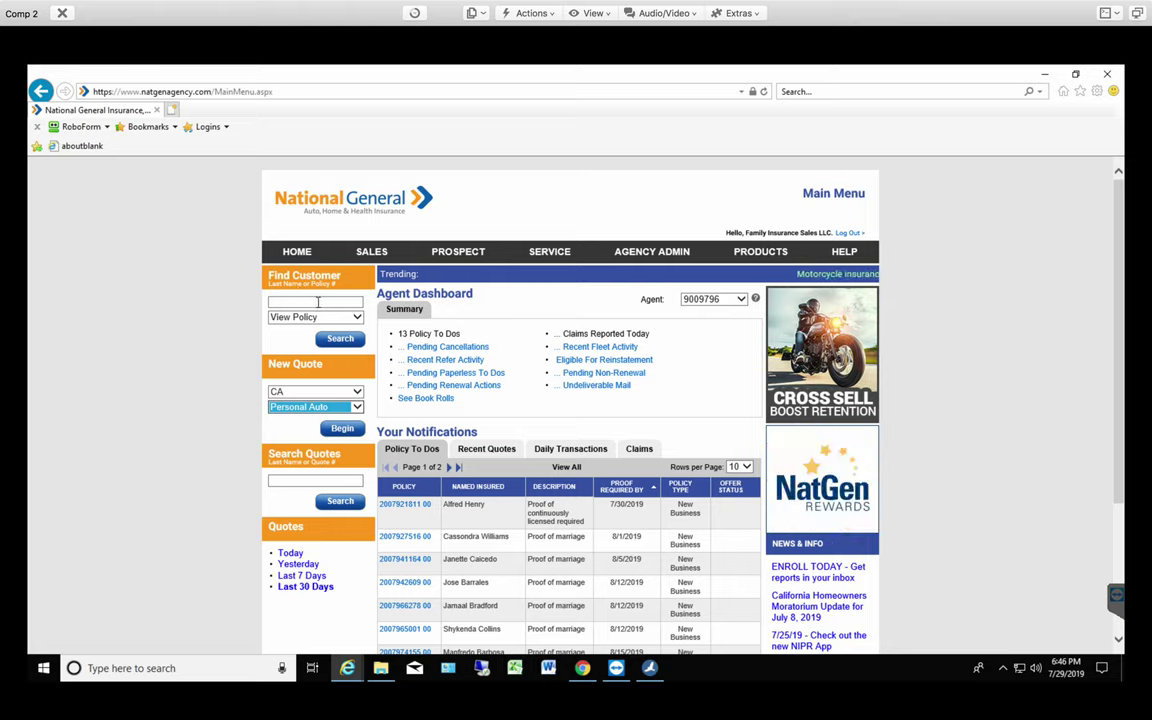
left_click(318, 302)
right_click(318, 302)
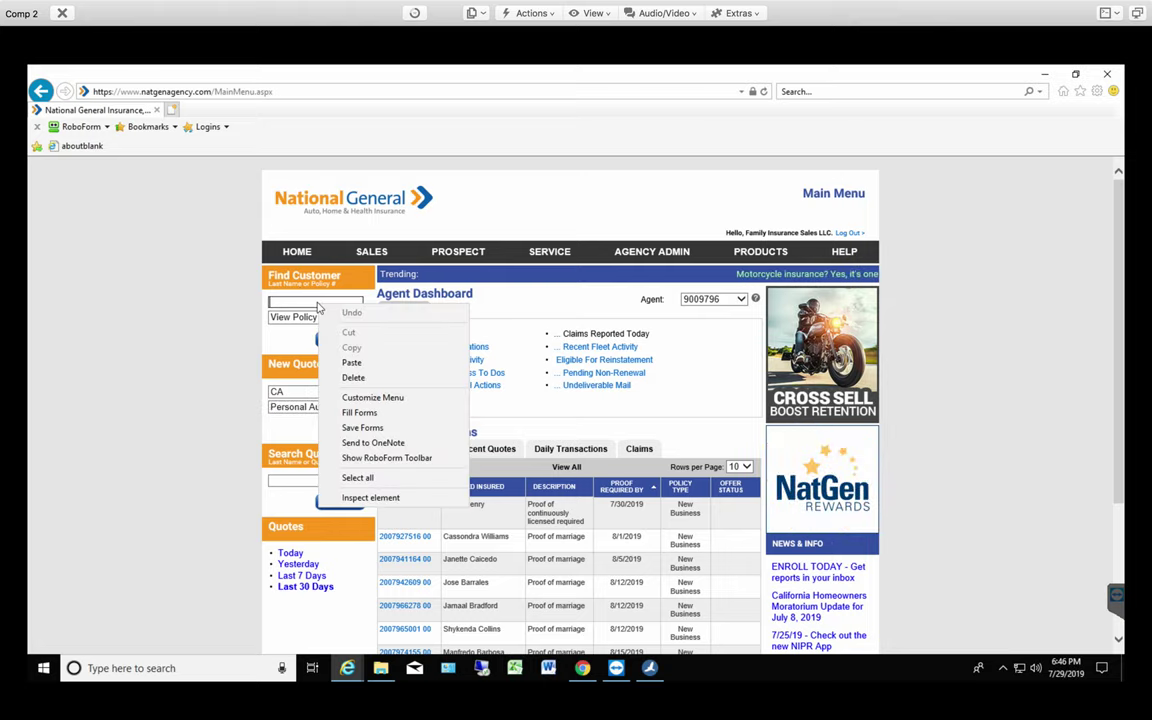
left_click(350, 363)
left_click(340, 339)
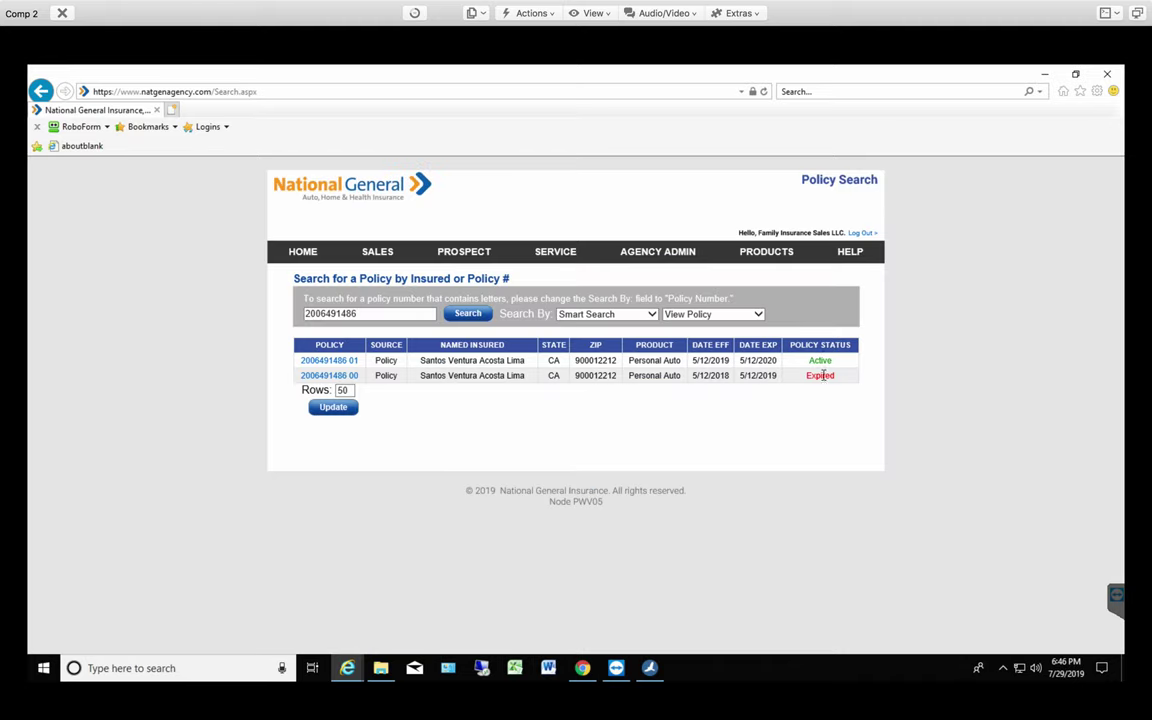
- Open the active 2019–2020 -01 policy term's summary, not the expired term
left_click_drag(836, 375, 811, 375)
left_click(333, 363)
left_click(333, 363)
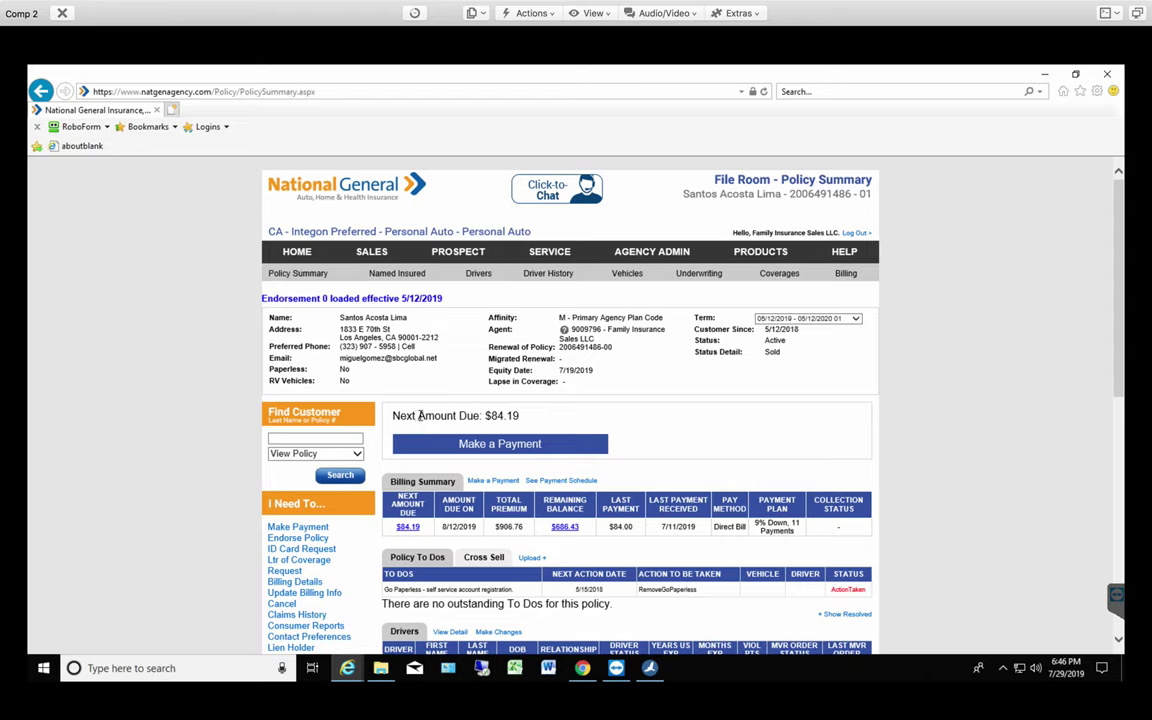
- Start a payment and enter an Other Amount of 85.00 instead of the $84.19 due
left_click_drag(418, 415, 481, 416)
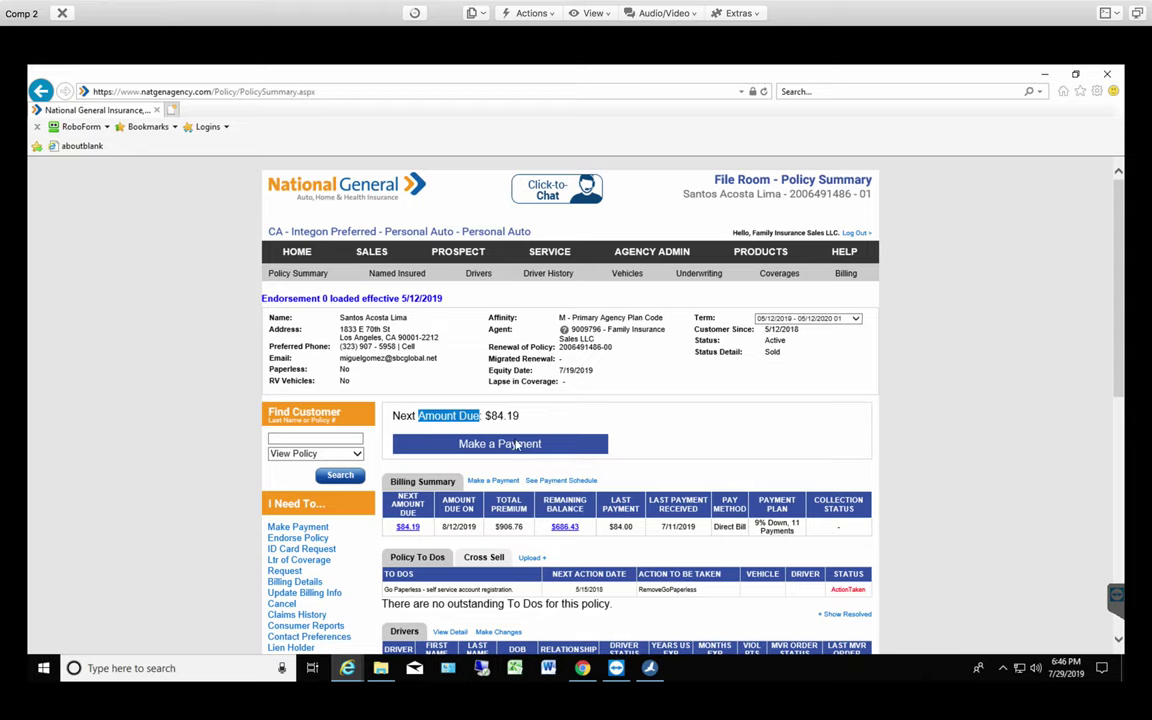
left_click(516, 444)
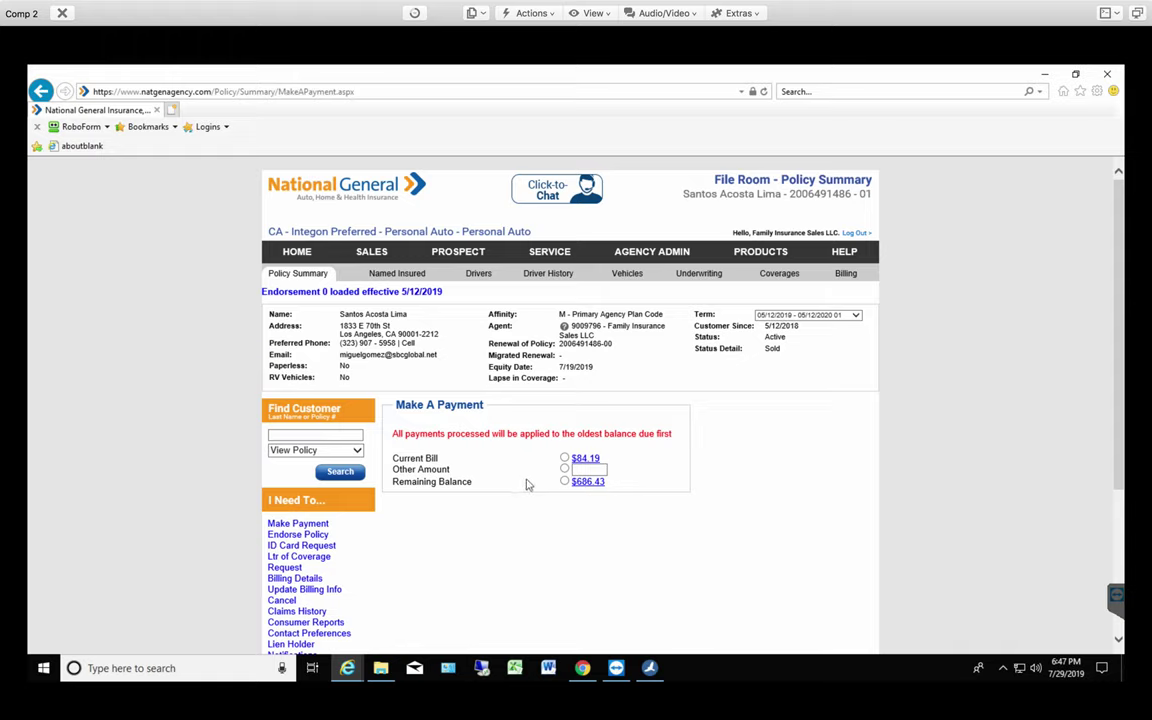
left_click(565, 469)
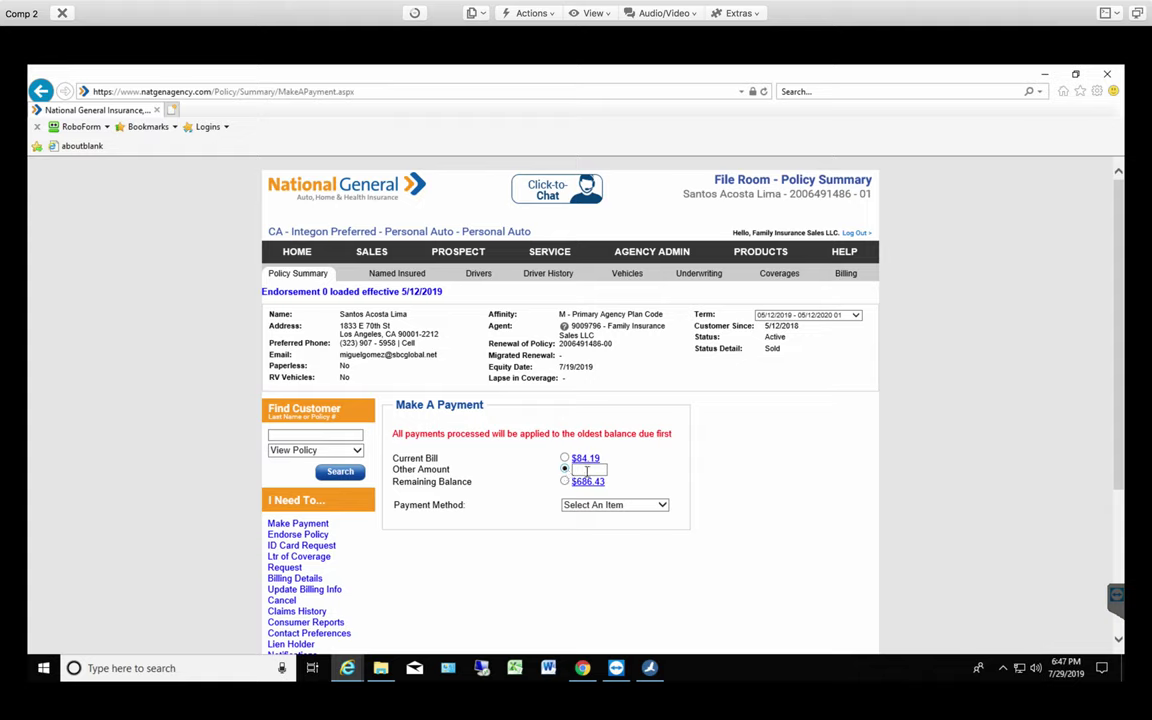
type("85")
left_click(533, 423)
left_click(650, 507)
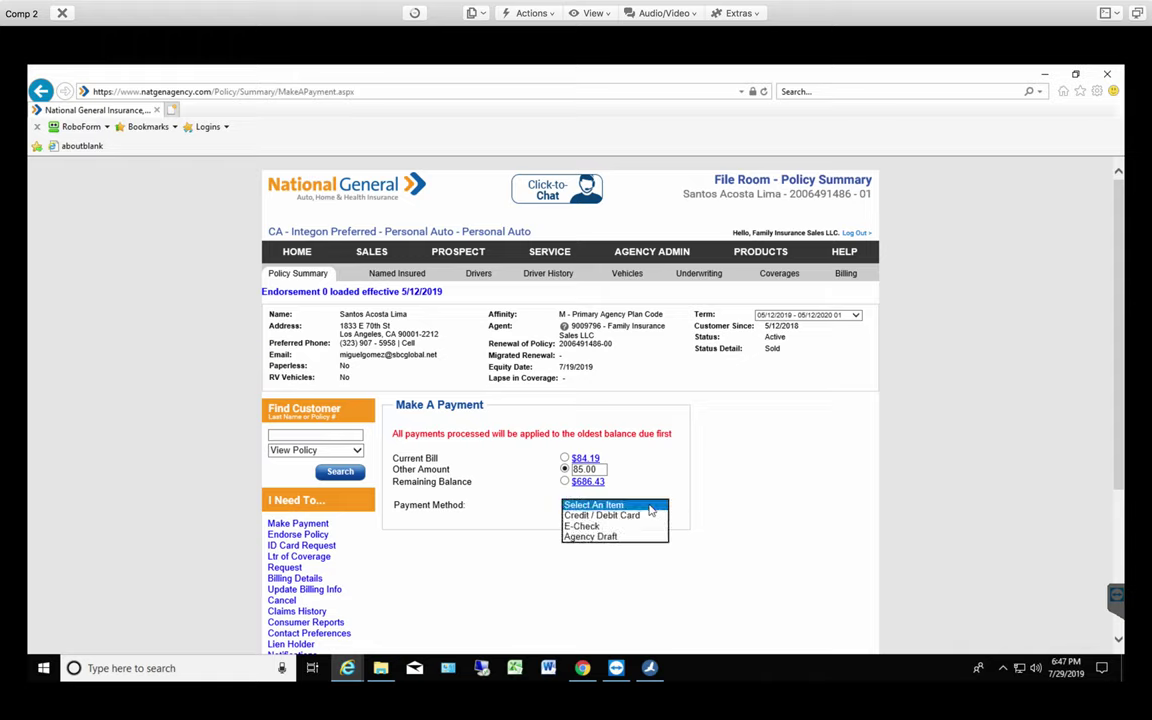
- Choose Agency Draft as the payment method for the 85.00 payment
left_click(605, 537)
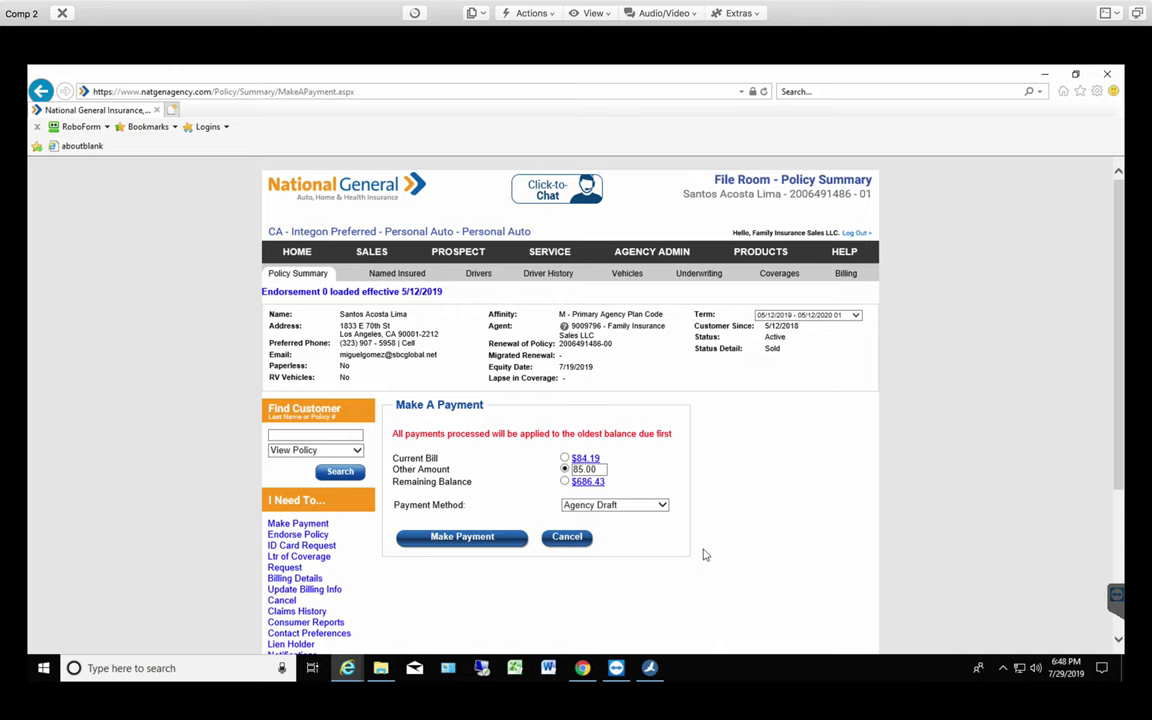
- Back in HawkSoft, dismiss the link error and start a new payment, accepting the expired-policy prompt
left_click(650, 668)
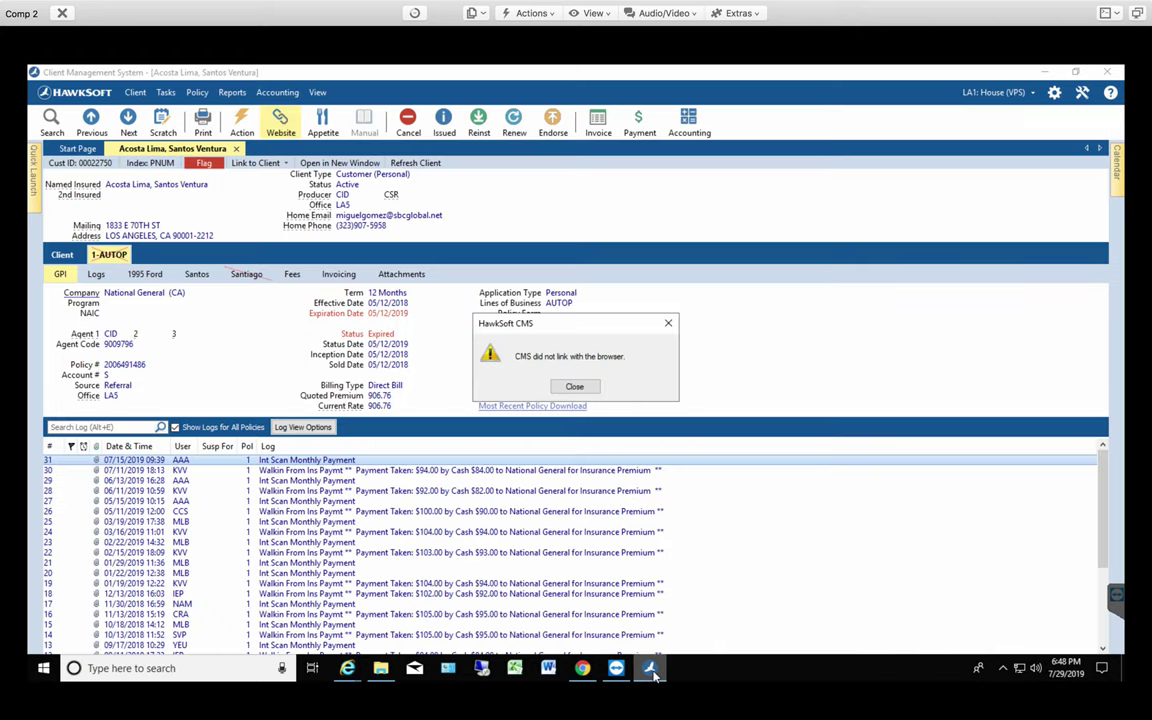
left_click(574, 386)
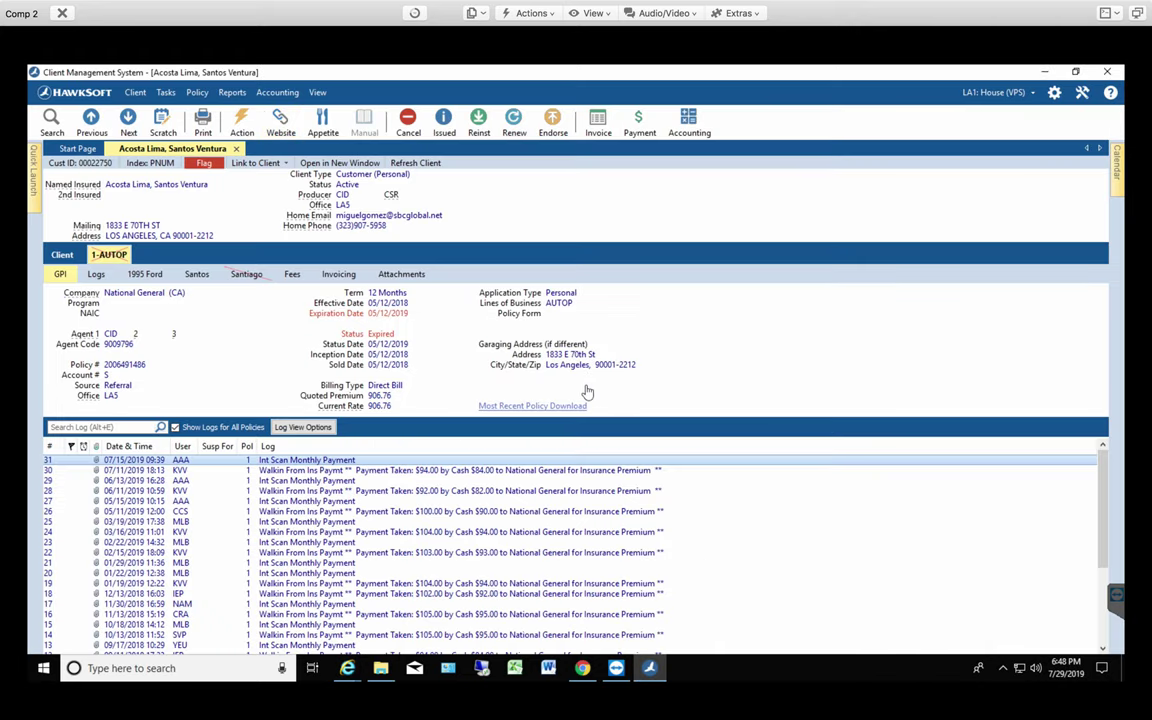
left_click(636, 122)
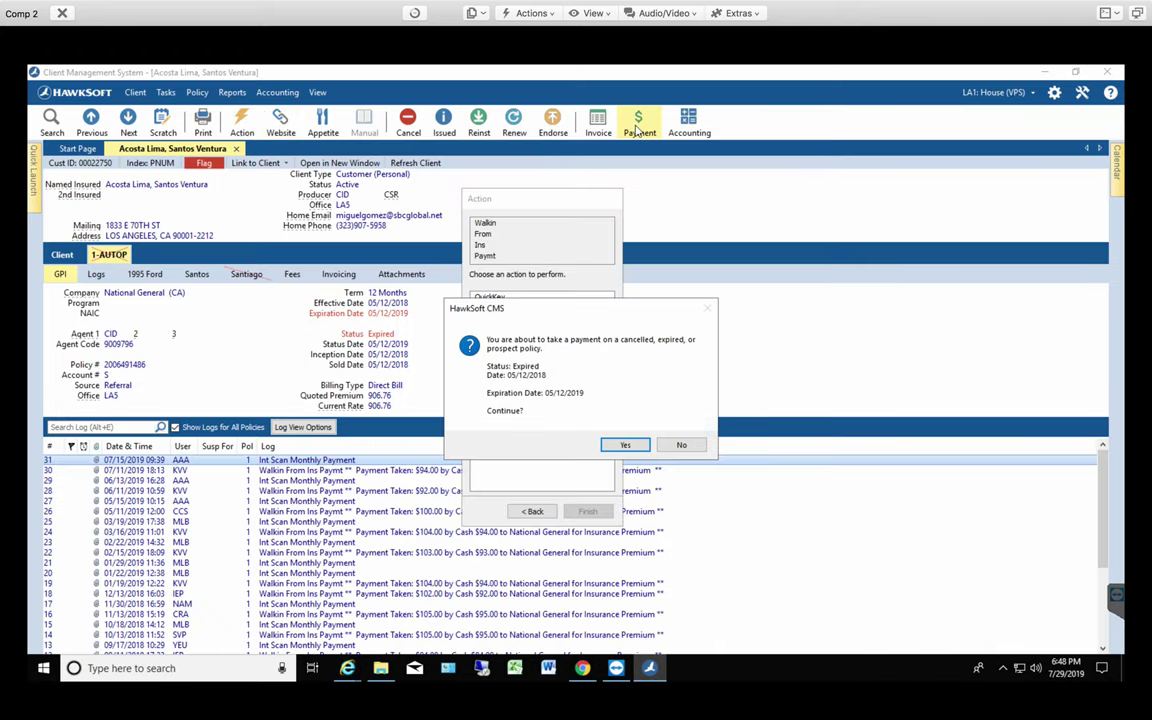
left_click(625, 446)
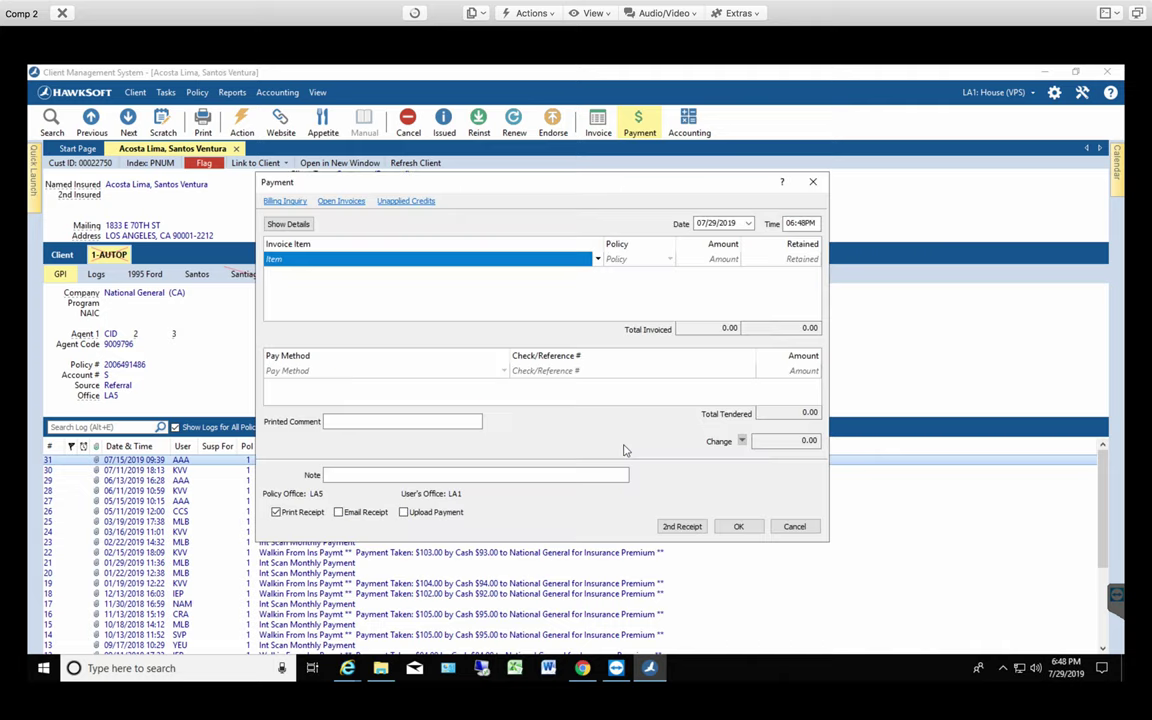
- Add an EFT to Company/Agency Sweep invoice line of 85.00 on policy 1-AUTOP
left_click(302, 260)
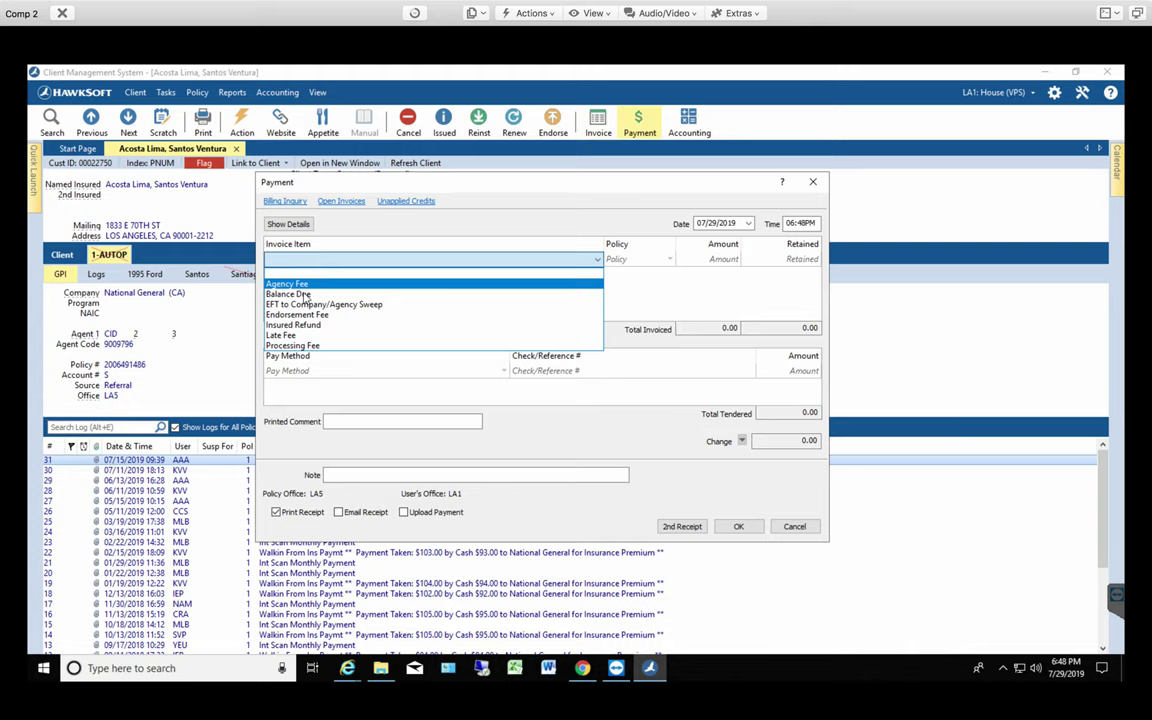
left_click(320, 304)
left_click(726, 260)
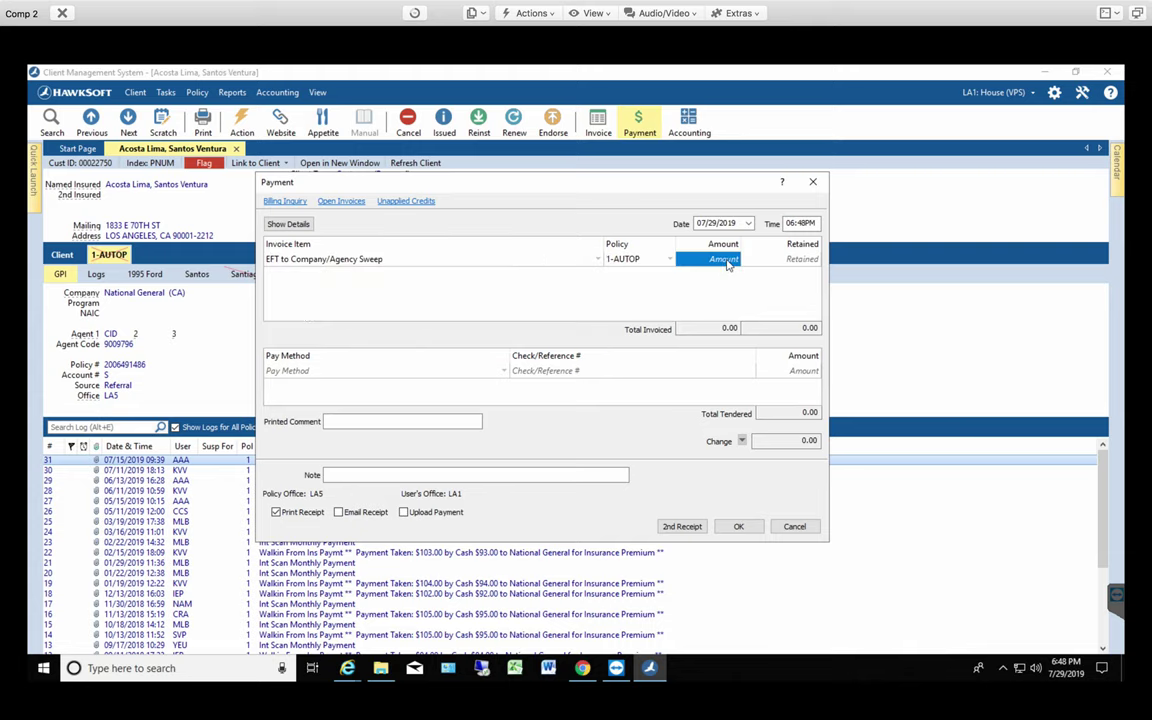
type("85.00")
- Add a 10.00 Processing Fee line, bringing the invoice total to 95.00
left_click(338, 275)
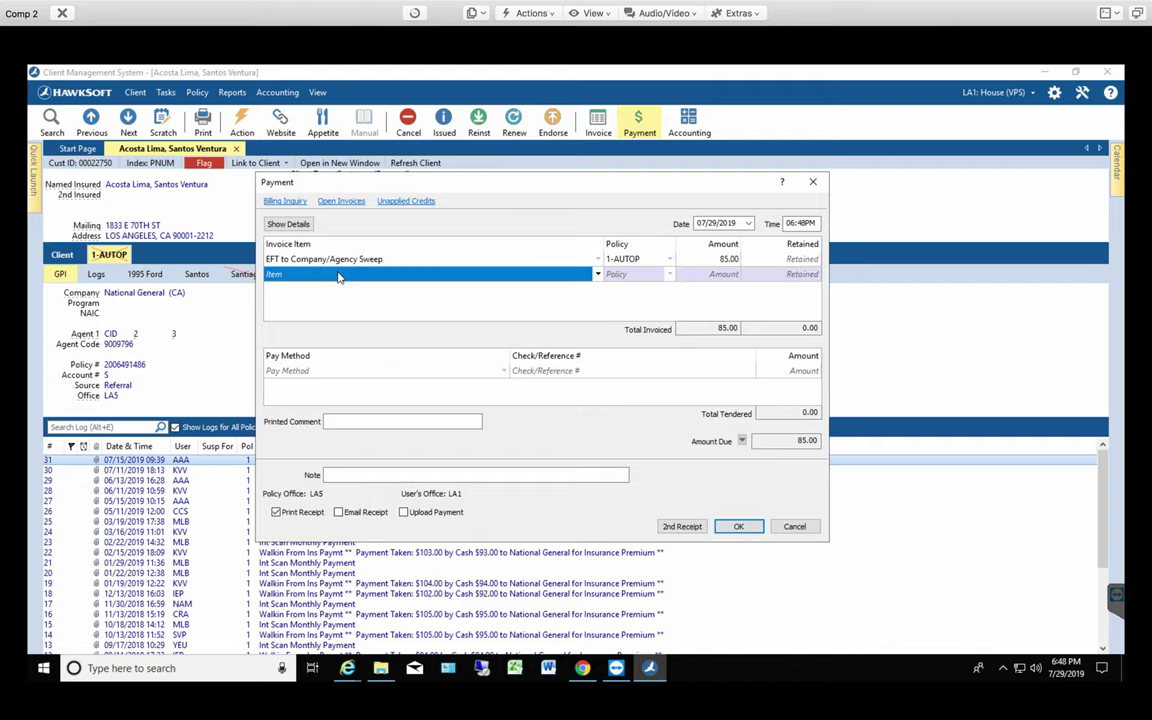
left_click(338, 276)
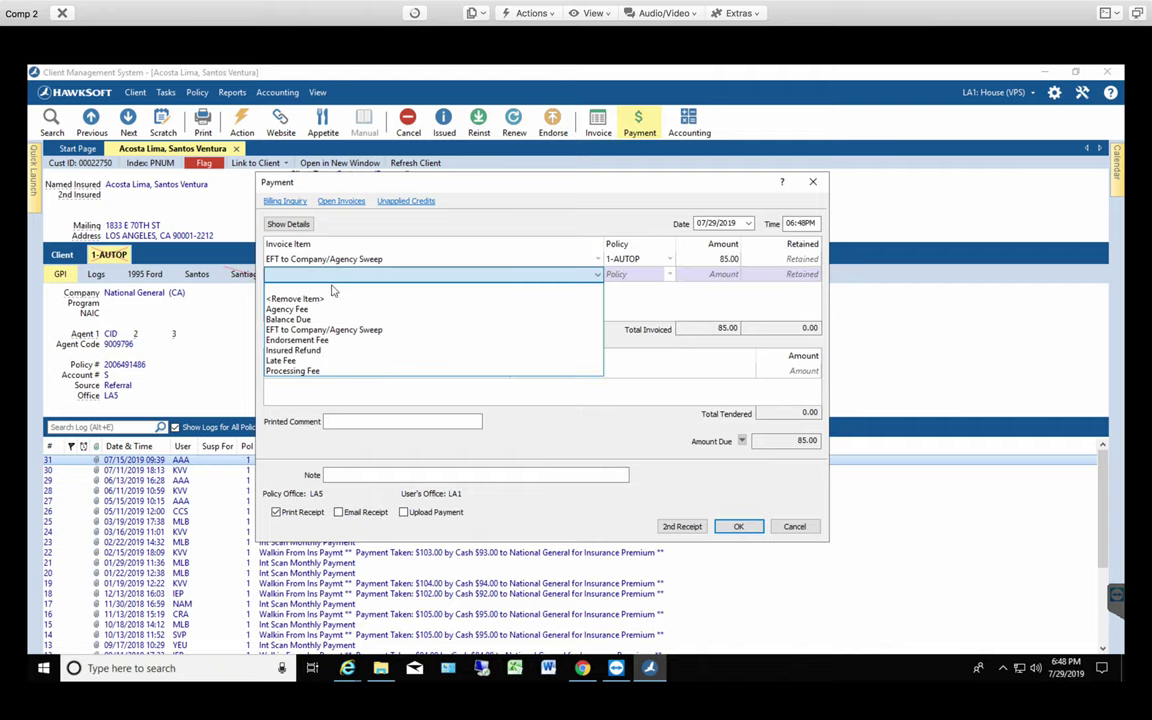
left_click(313, 372)
left_click(722, 274)
type("1")
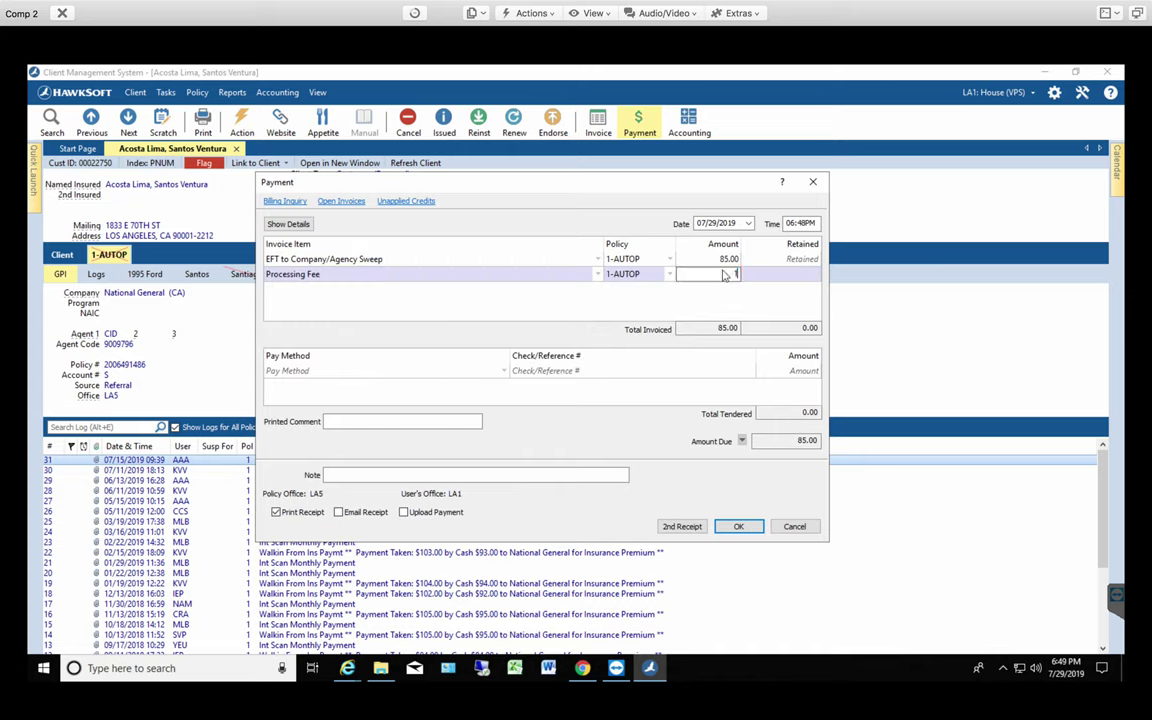
type("0")
key("Return")
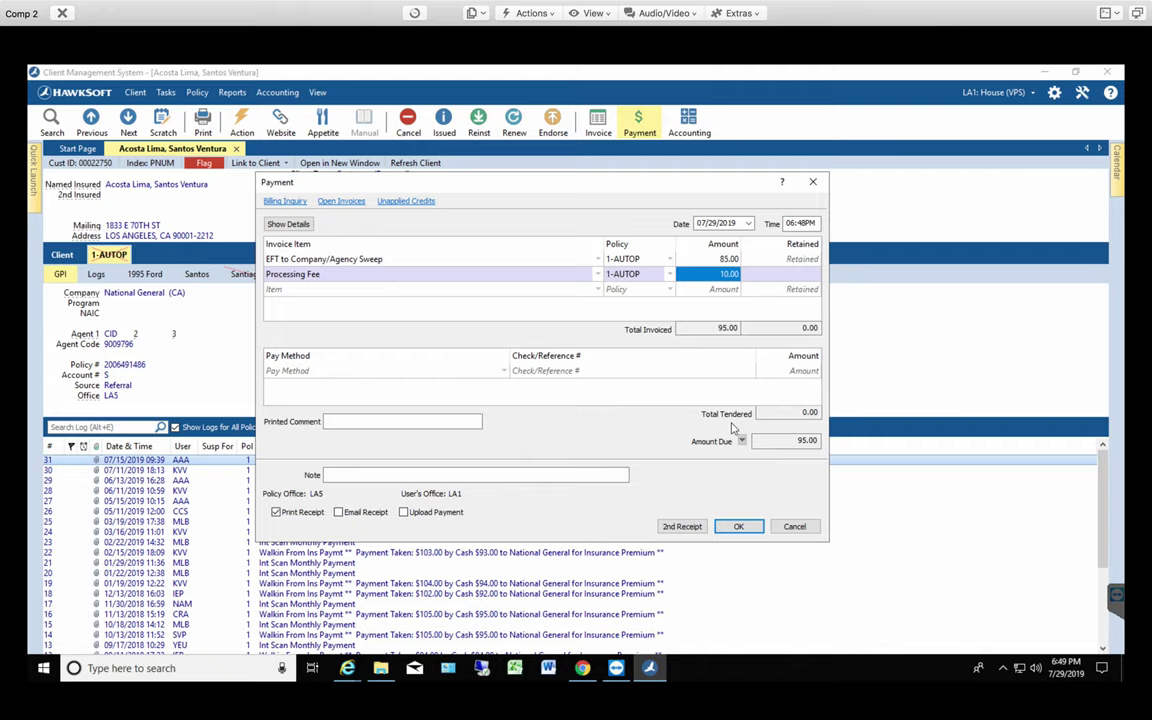
left_click_drag(738, 328, 709, 325)
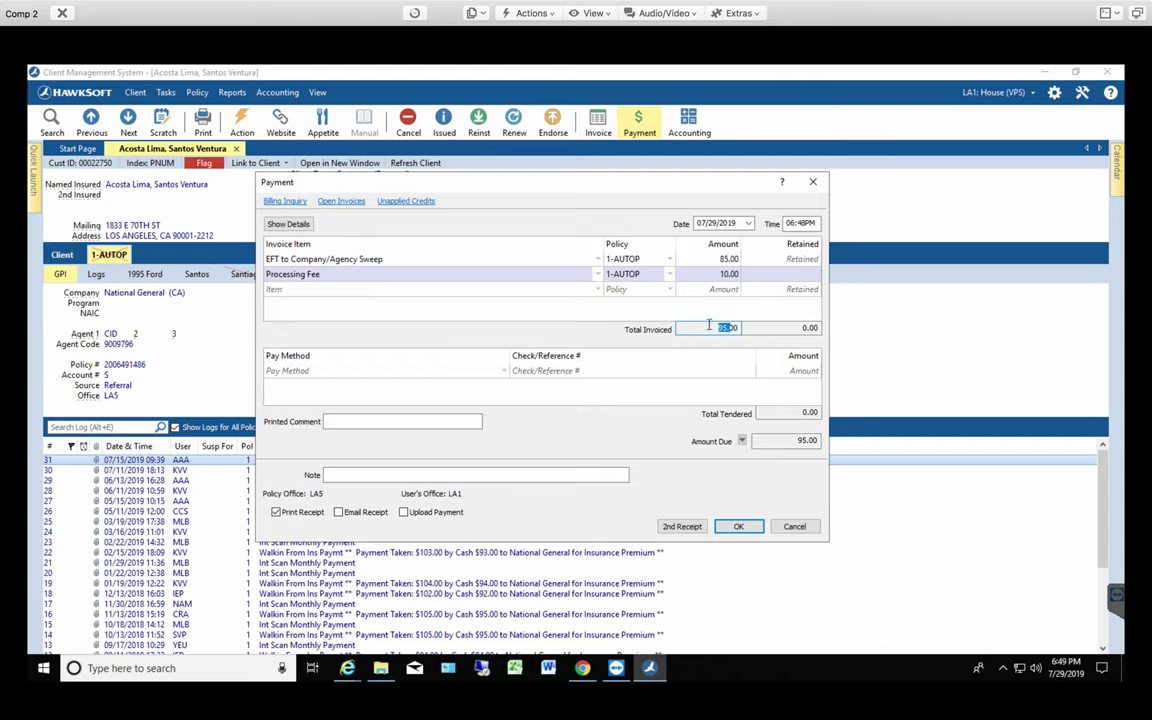
left_click(663, 328)
- Tender the full 95.00 as a Debit payment, leaving 0.00 change
left_click(319, 370)
left_click(319, 371)
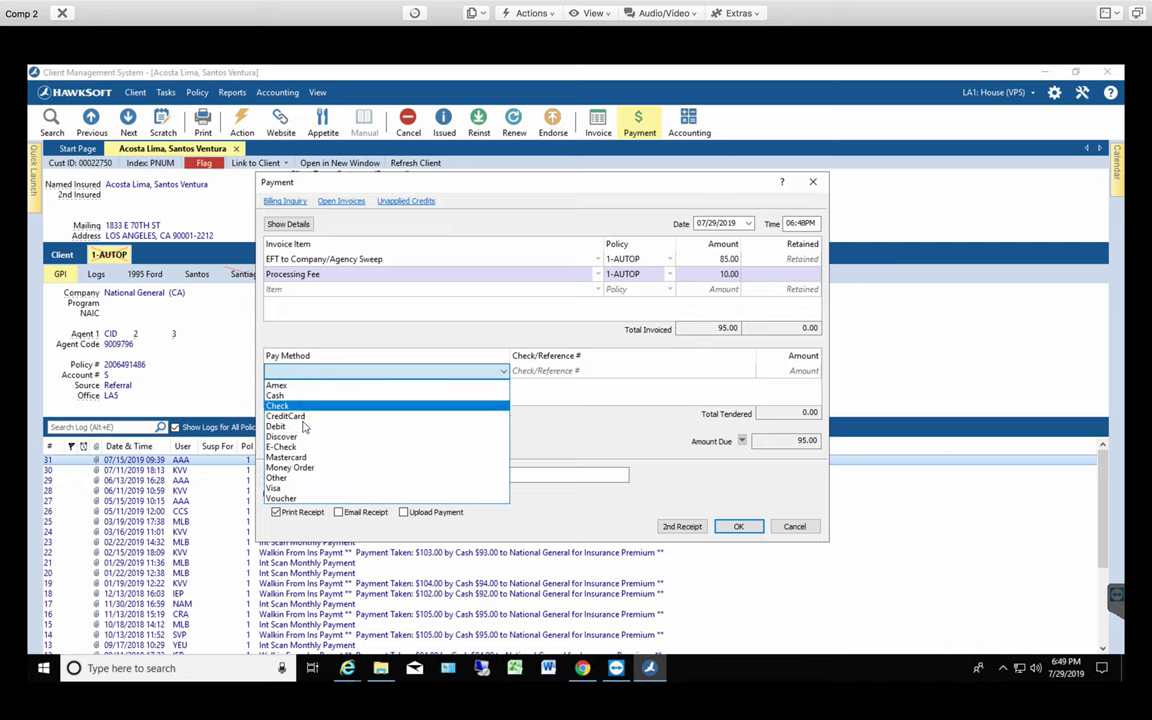
left_click(300, 426)
left_click(800, 372)
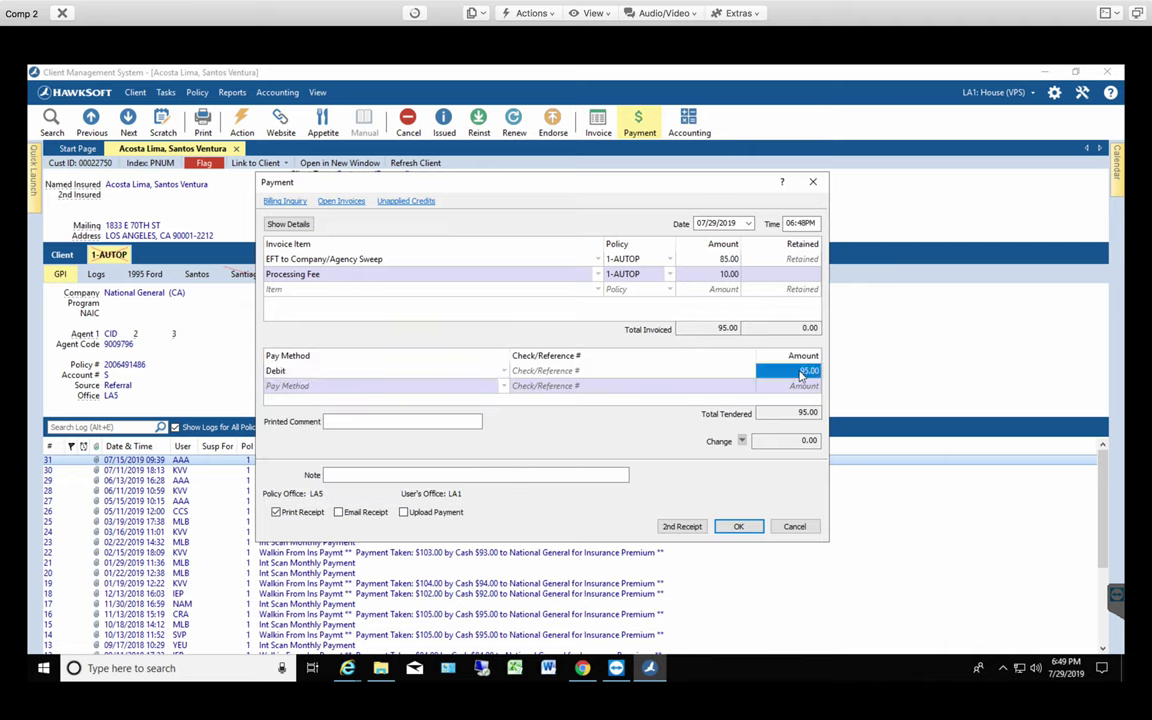
left_click(792, 374)
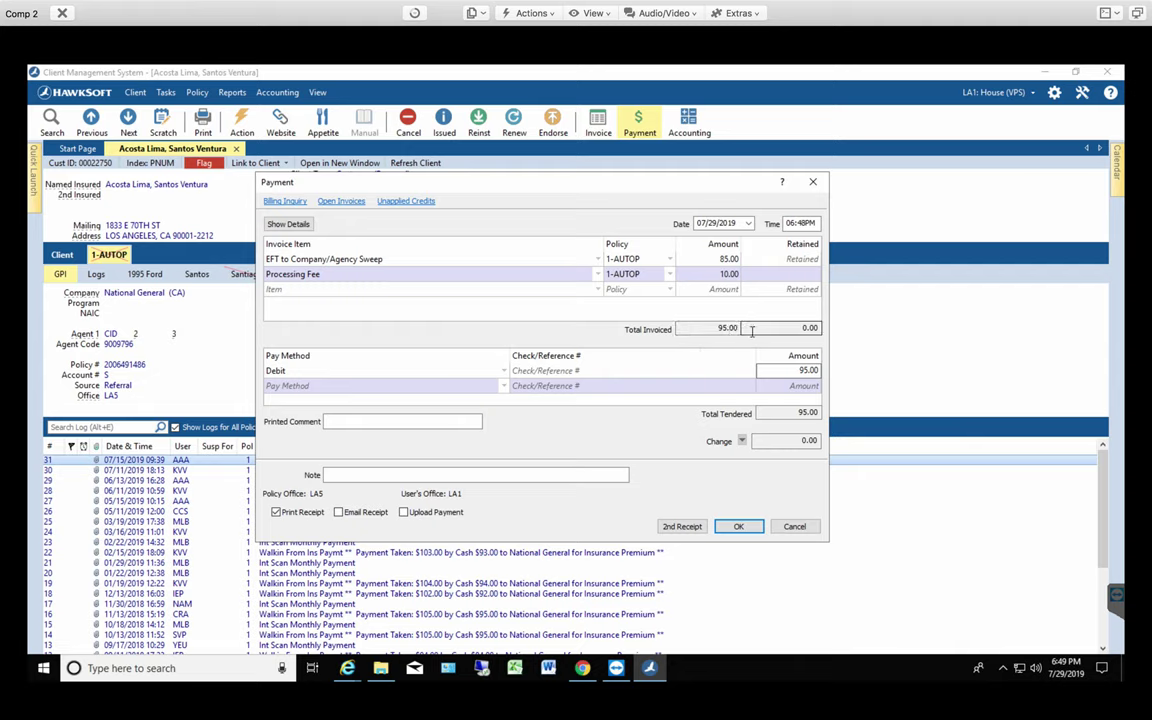
left_click(789, 371)
left_click(404, 513)
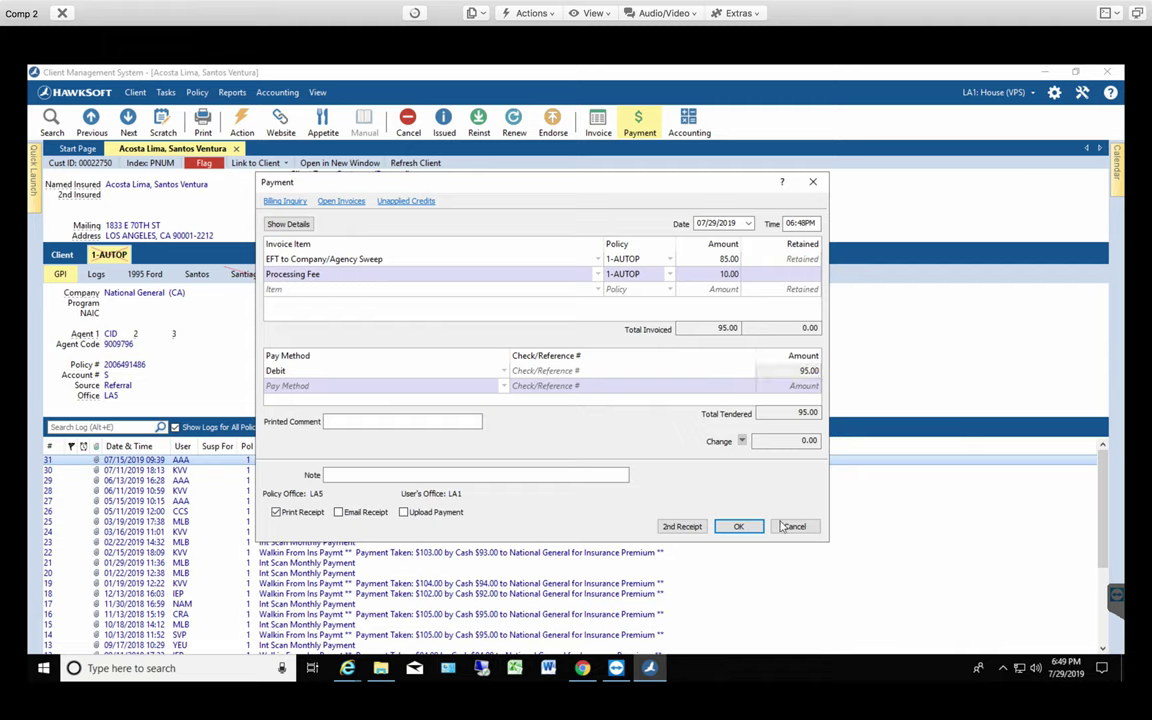